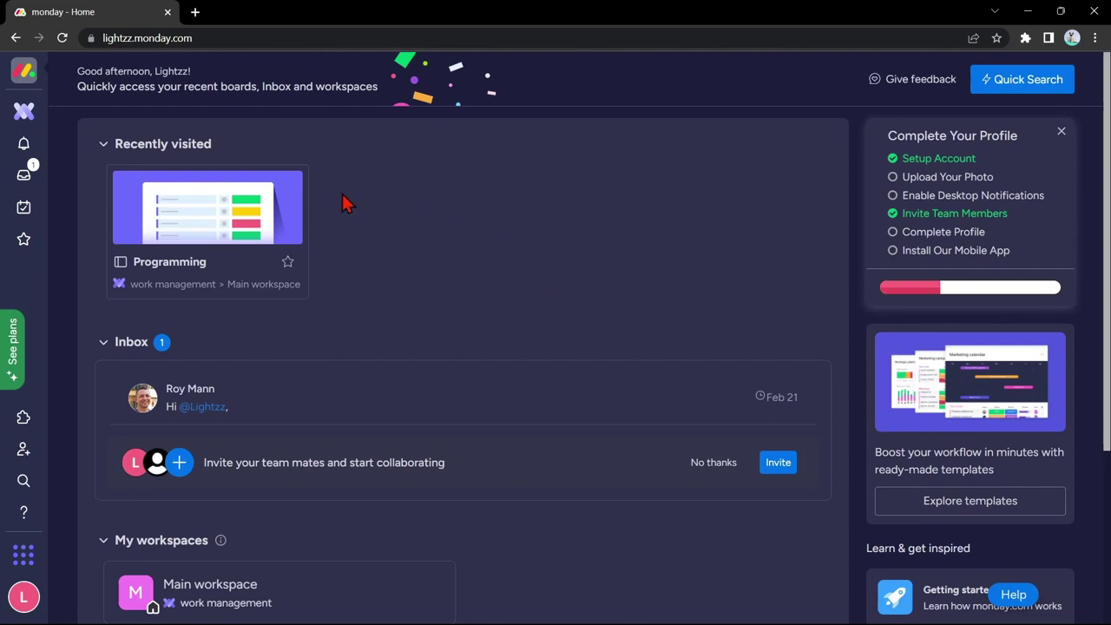
- Go to the Main workspace page from the workspace list
left_click(26, 111)
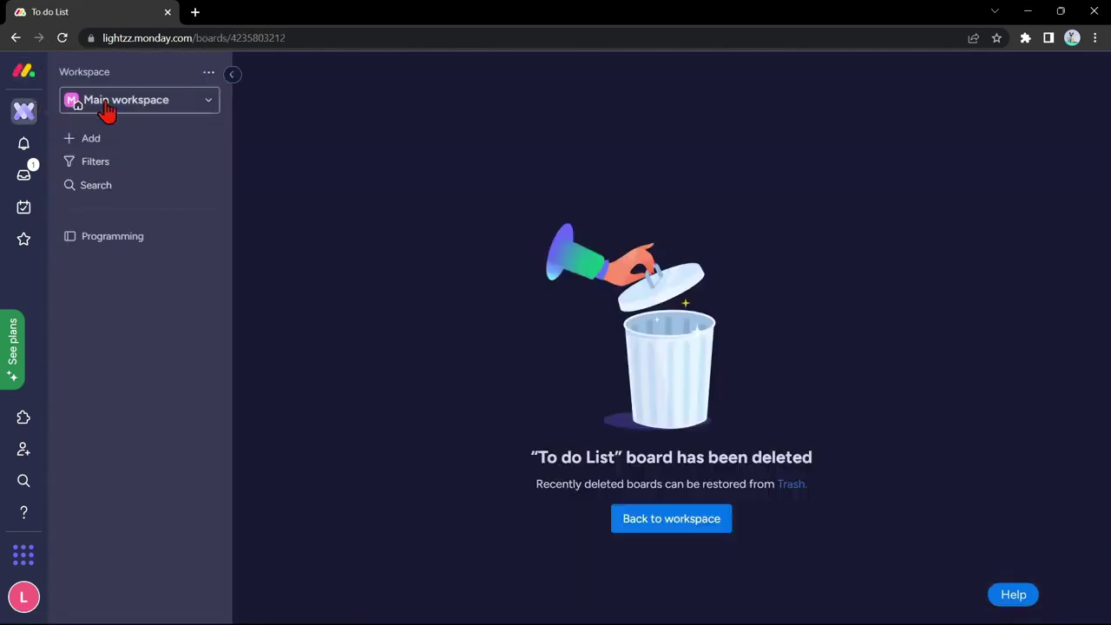
left_click(205, 102)
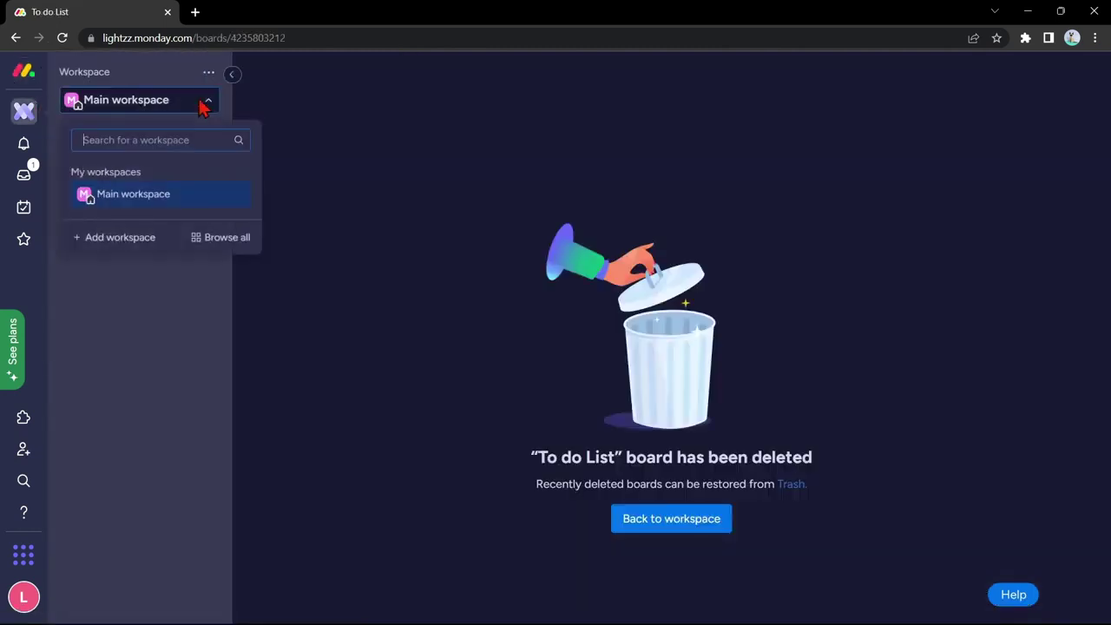
left_click(172, 203)
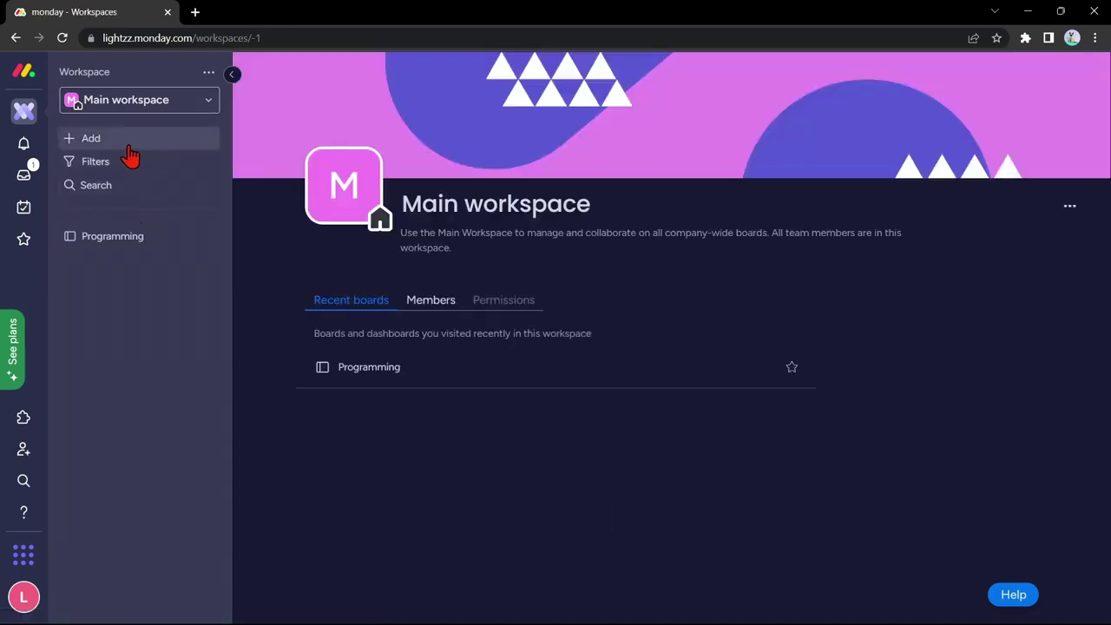
- Create a new board named "Forms' Data" in the Main workspace
left_click(128, 146)
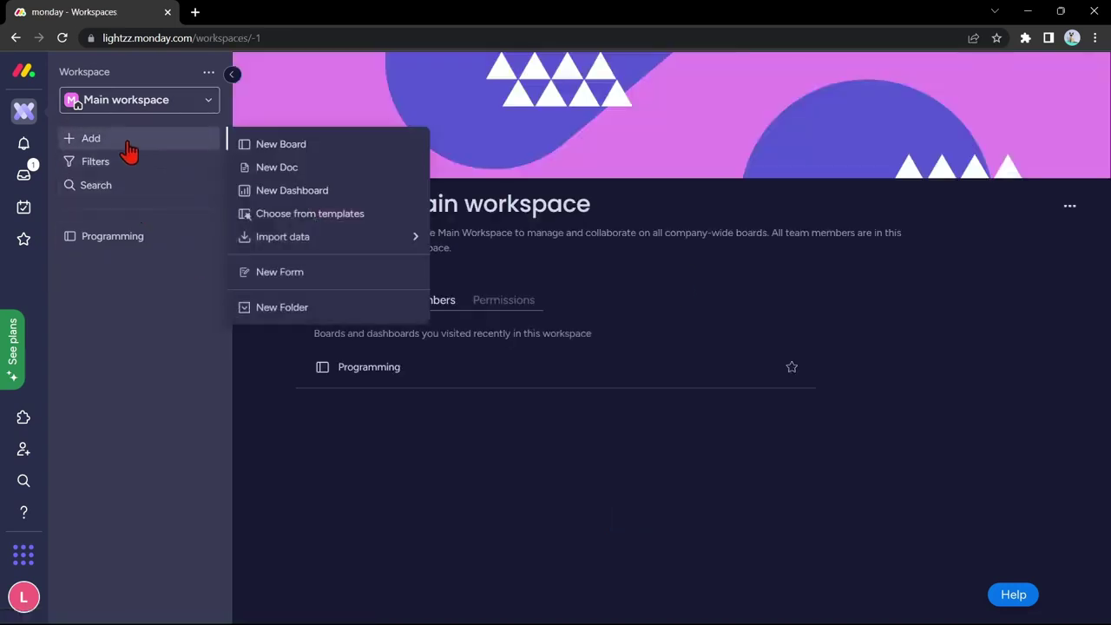
left_click(277, 149)
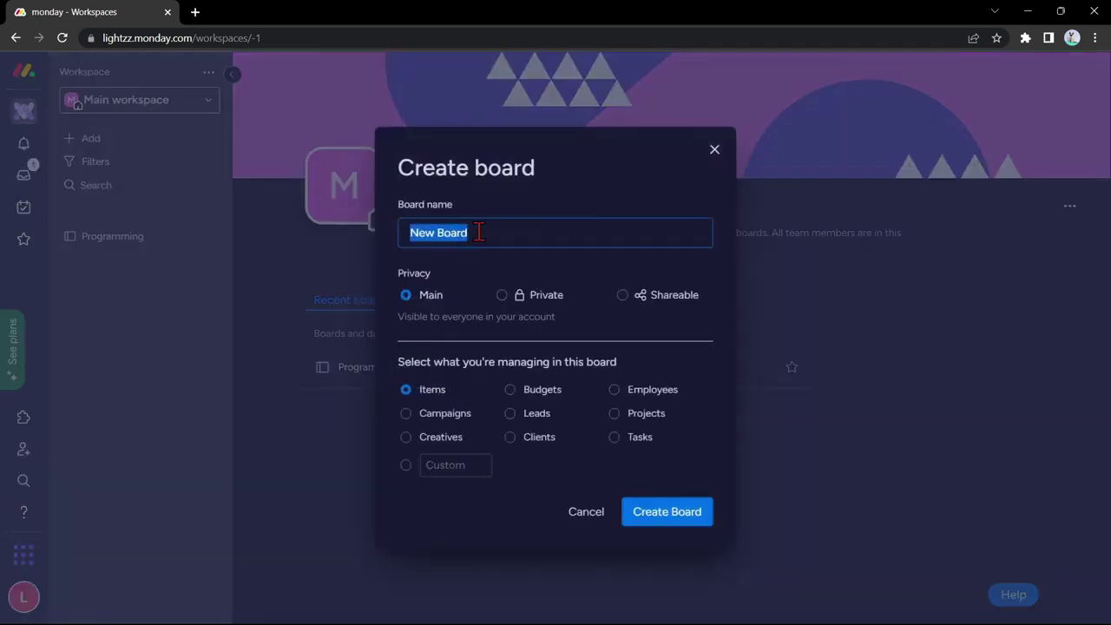
key("BackSpace")
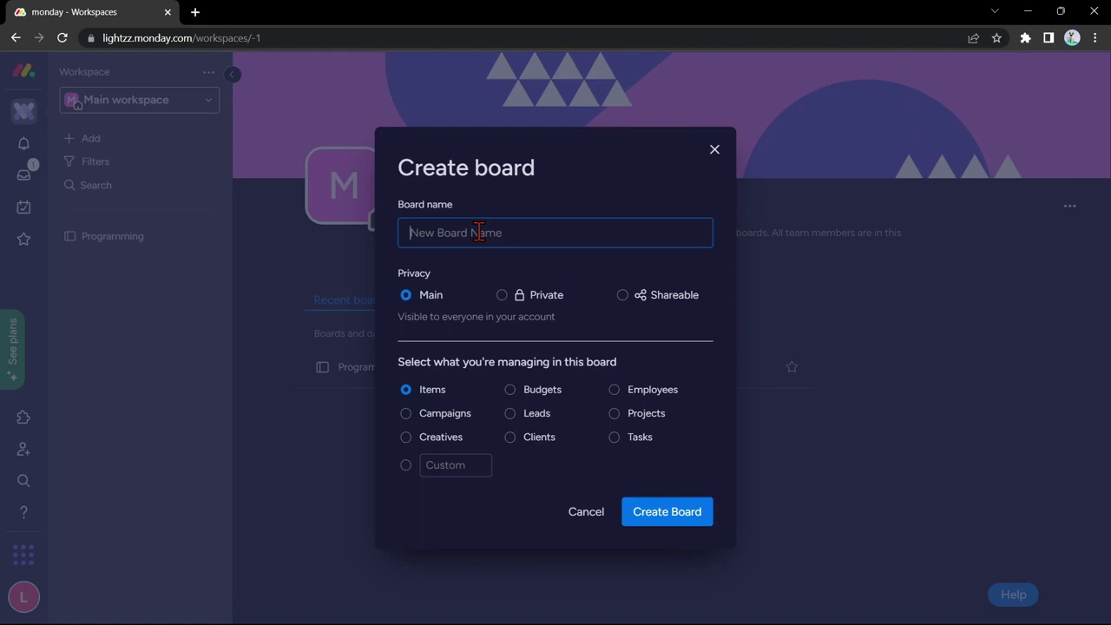
type("Forms' ")
type("Data")
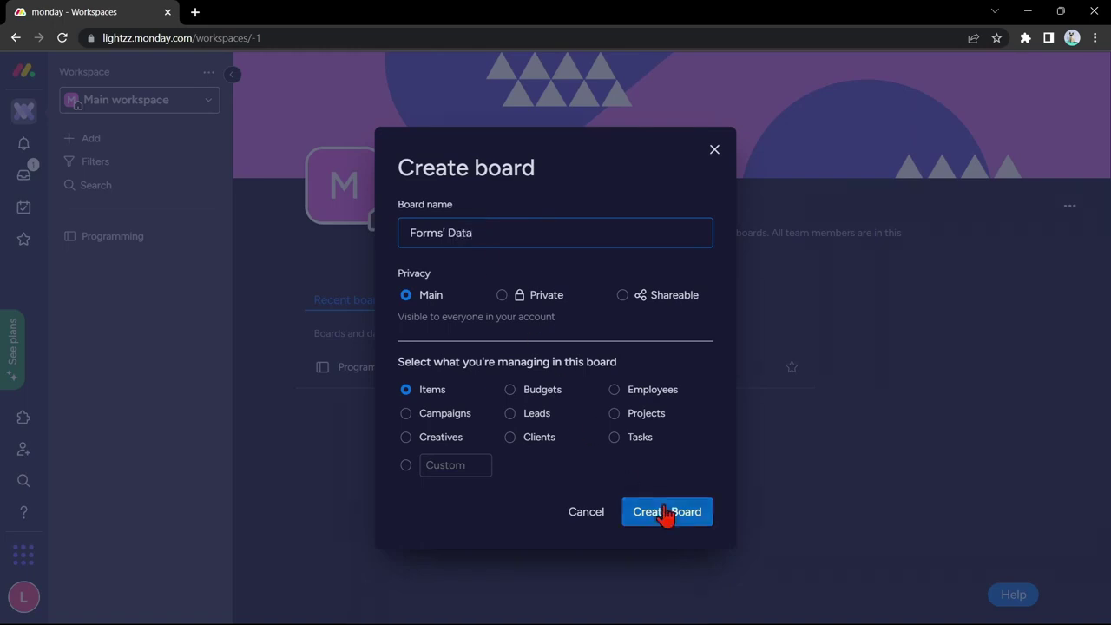
left_click(685, 515)
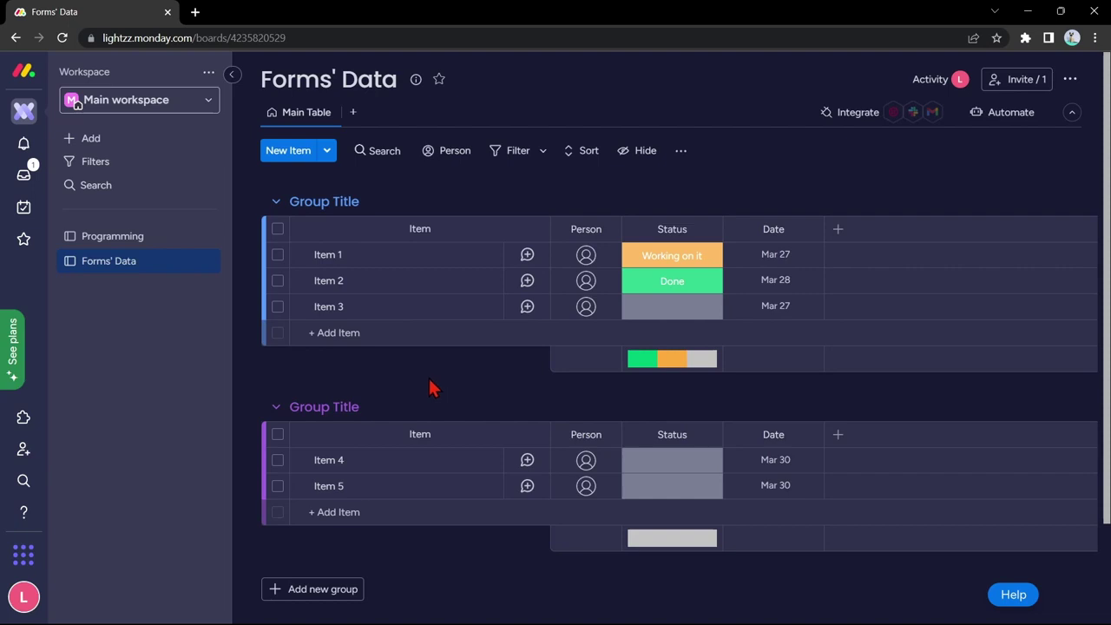
- Delete all five sample items (Item 1–Item 5) from the board
left_click(277, 254)
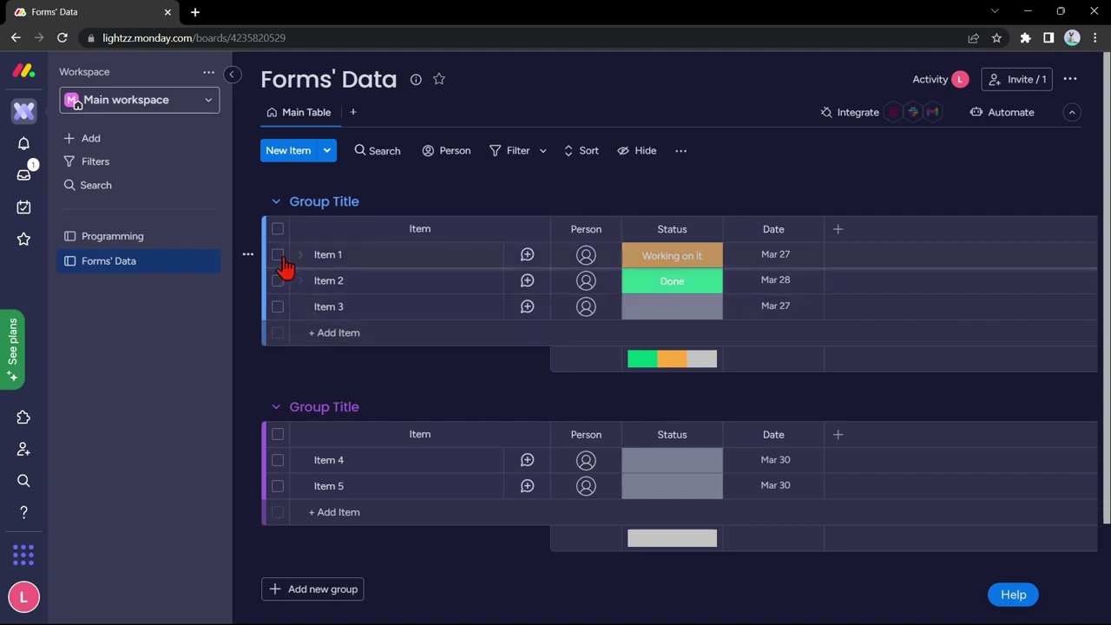
left_click(277, 280)
left_click(277, 306)
left_click(277, 460)
left_click(277, 486)
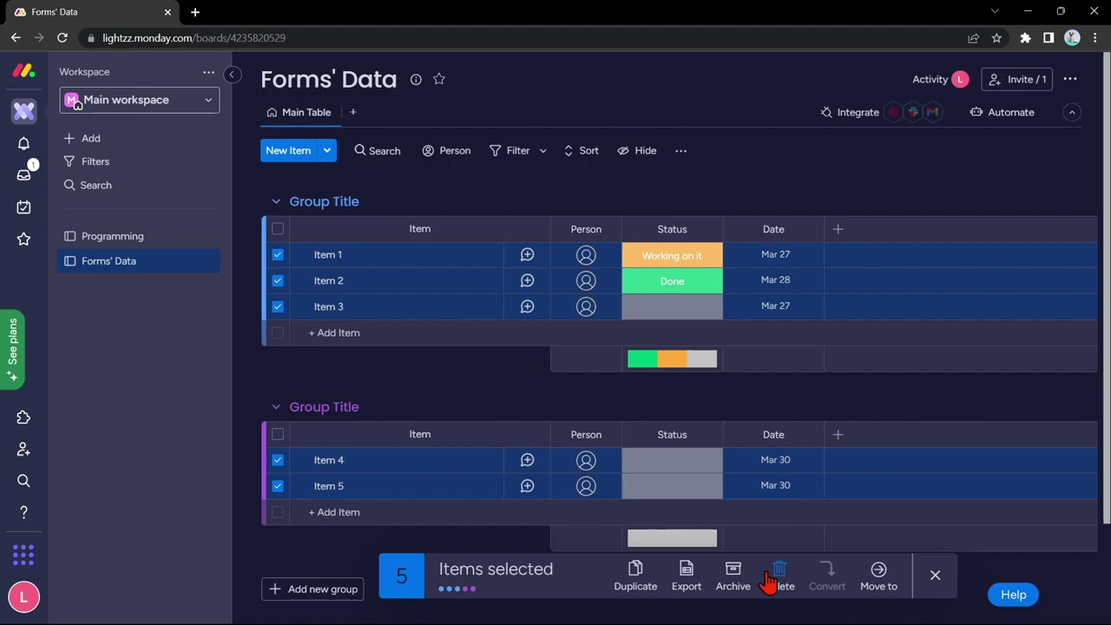
left_click(779, 573)
left_click(703, 369)
- Delete the board's second group
left_click(249, 326)
left_click(288, 610)
left_click(702, 367)
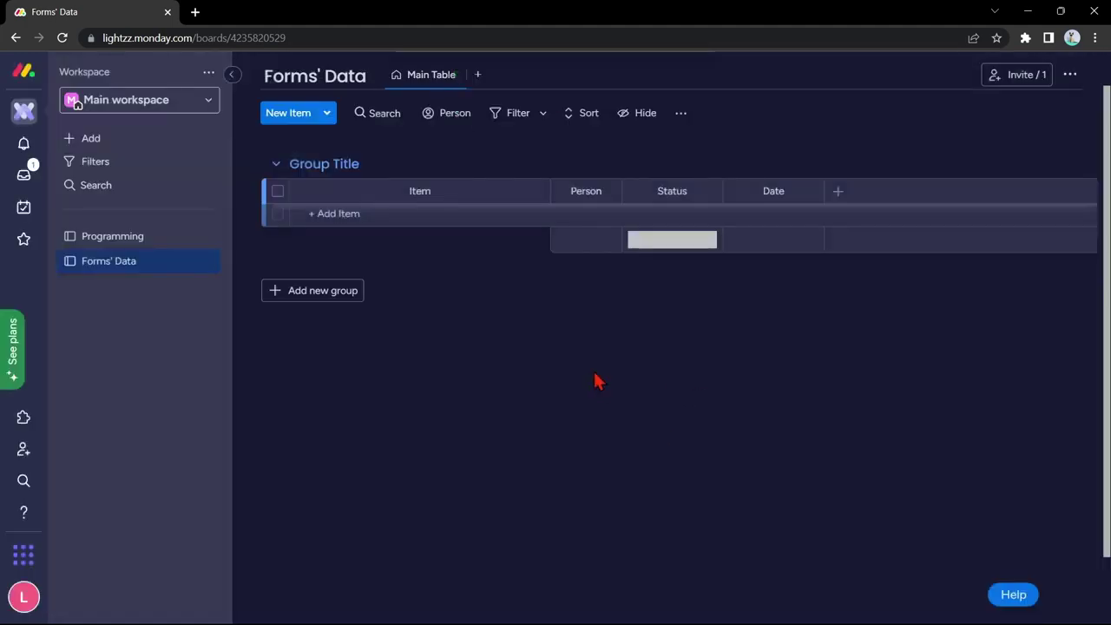
- Delete the Person, Status and Date columns, leaving only the Item column
left_click(608, 229)
left_click(650, 473)
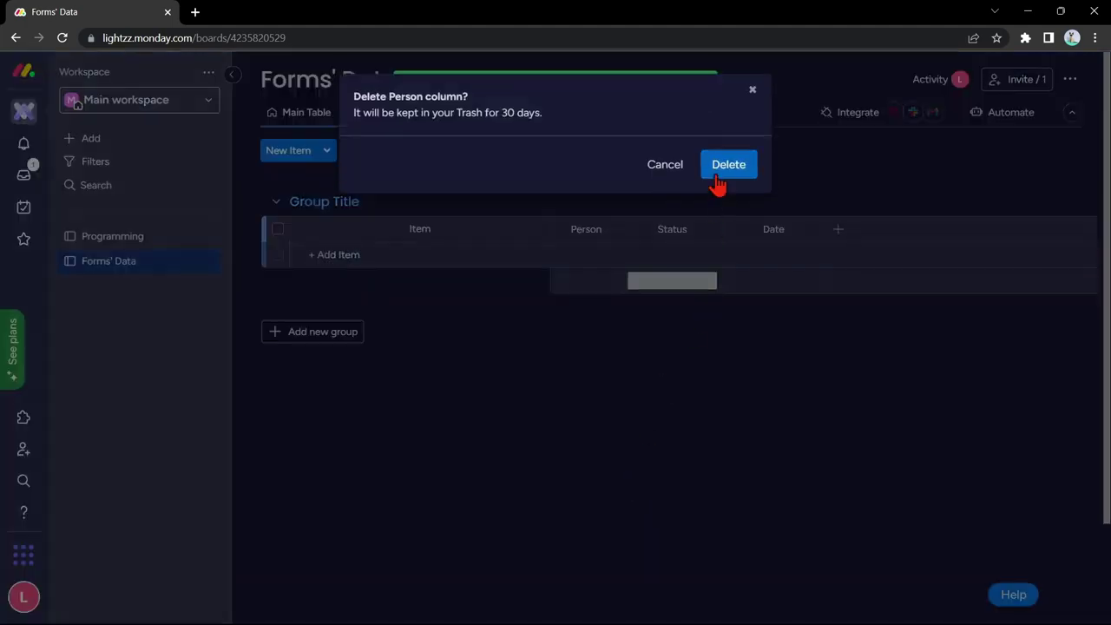
left_click(726, 164)
left_click(725, 164)
left_click(641, 228)
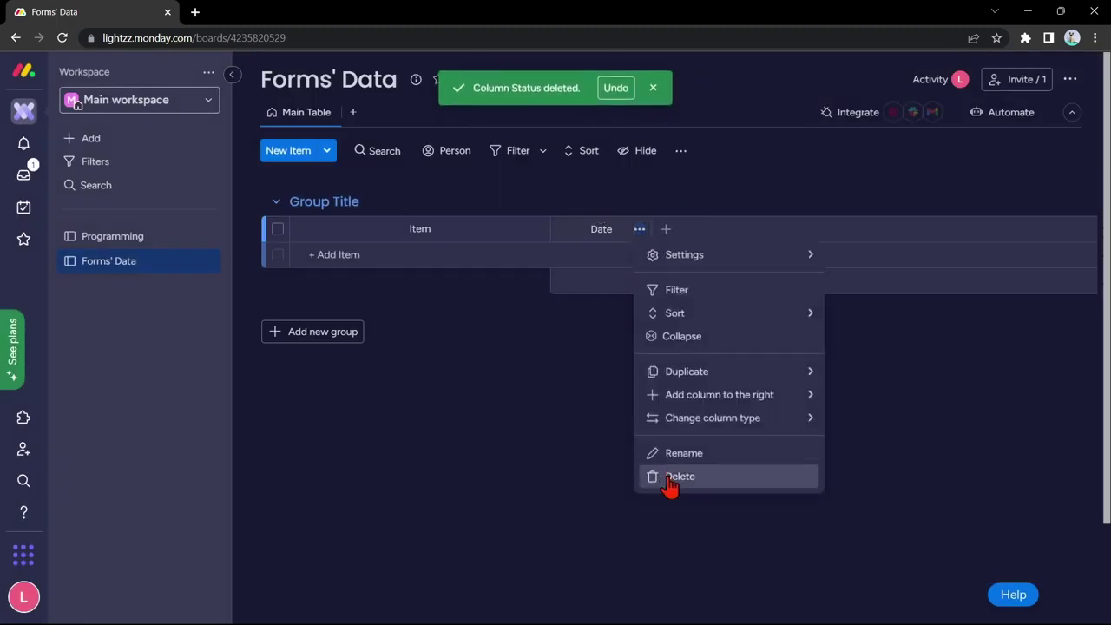
left_click(664, 476)
left_click(720, 165)
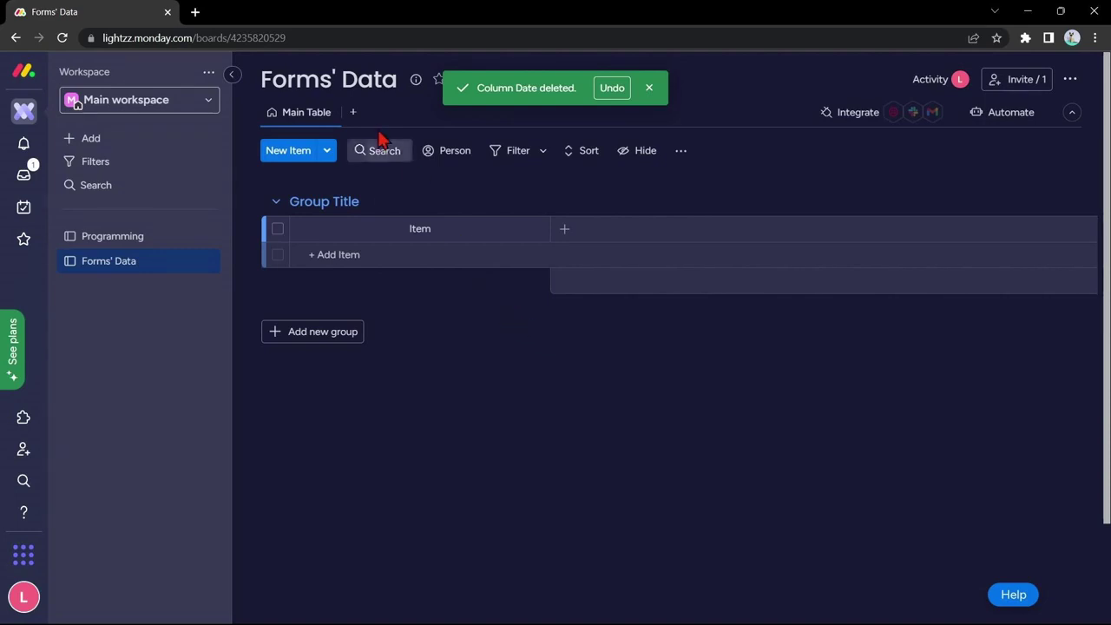
- Add a Form view beside Main Table and name it "Members' Info"
left_click(352, 113)
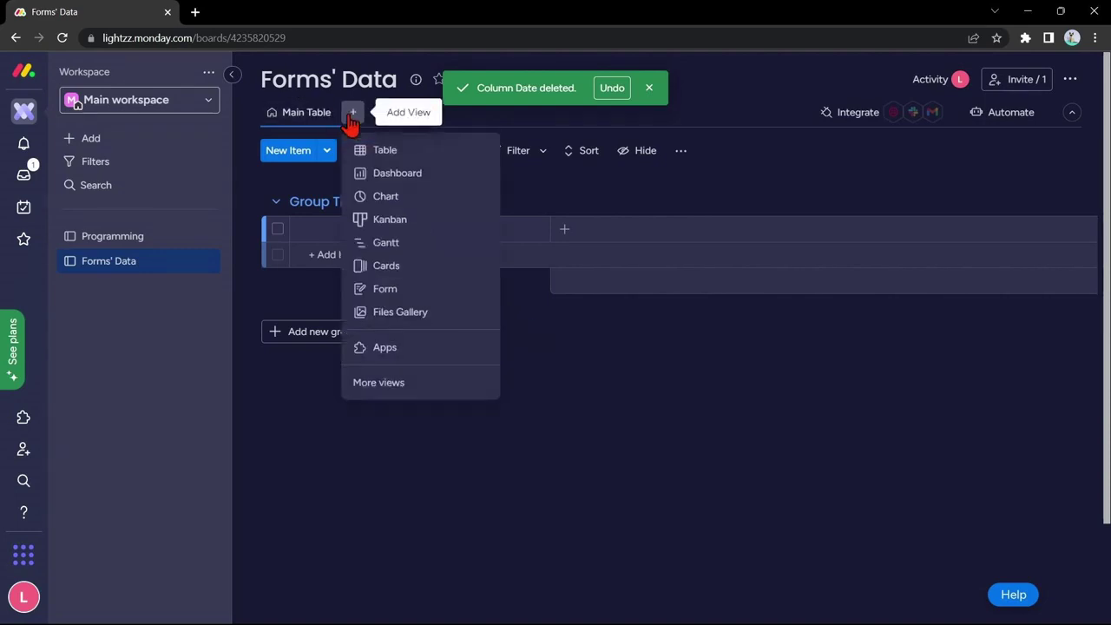
left_click(440, 293)
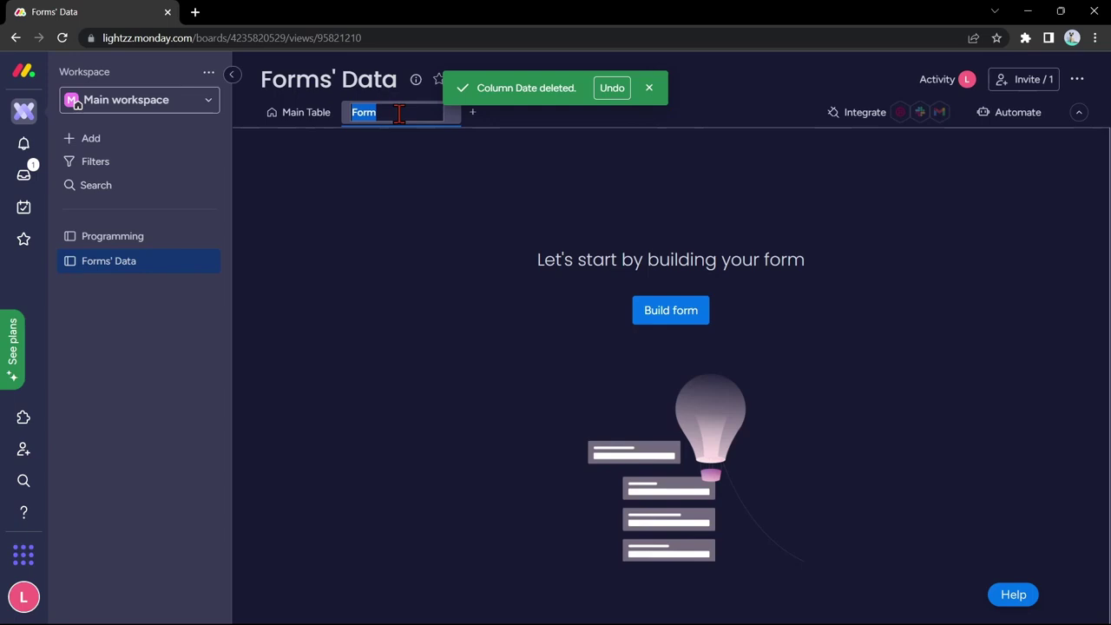
key("BackSpace")
type("Membe")
type("rs' Info")
key("Return")
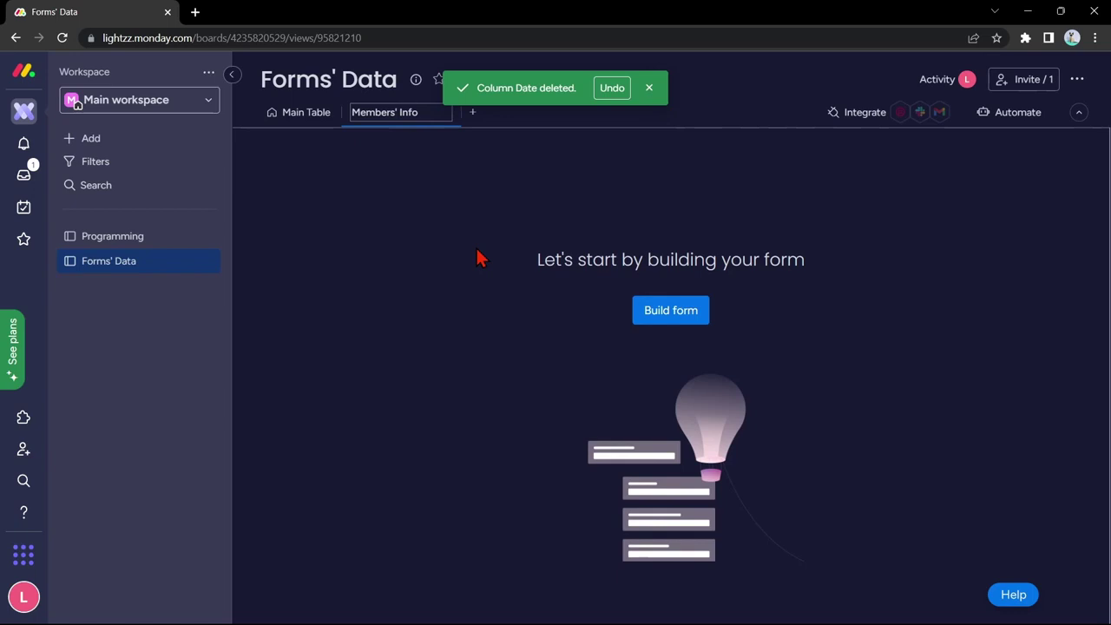
- Build the form, retitle it "Members' Personal Info" and leave the description blank
left_click(686, 316)
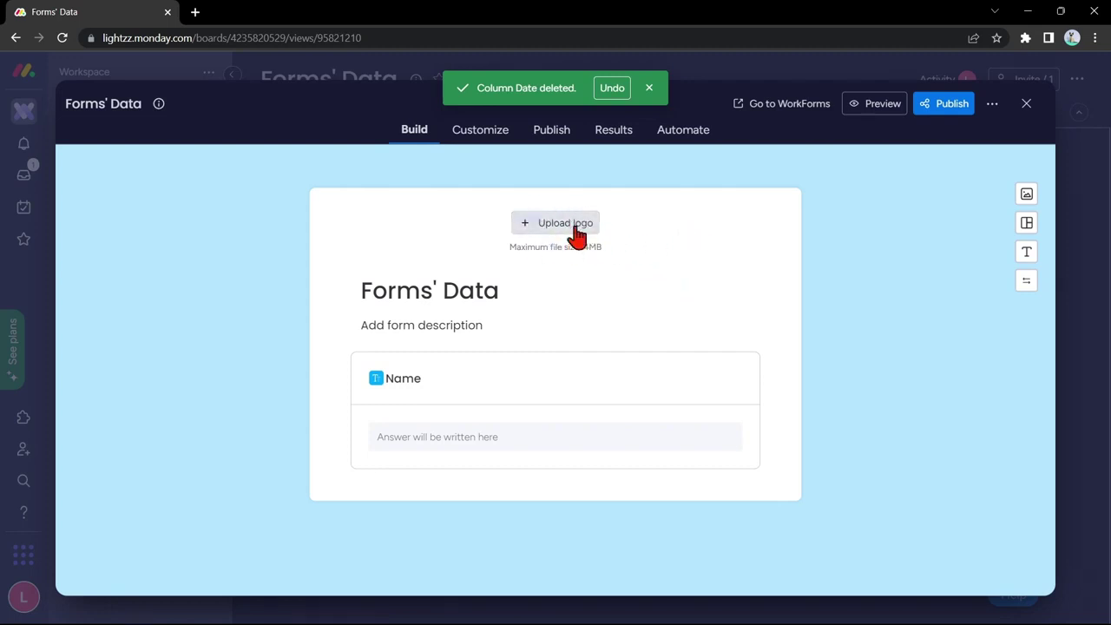
left_click(498, 291)
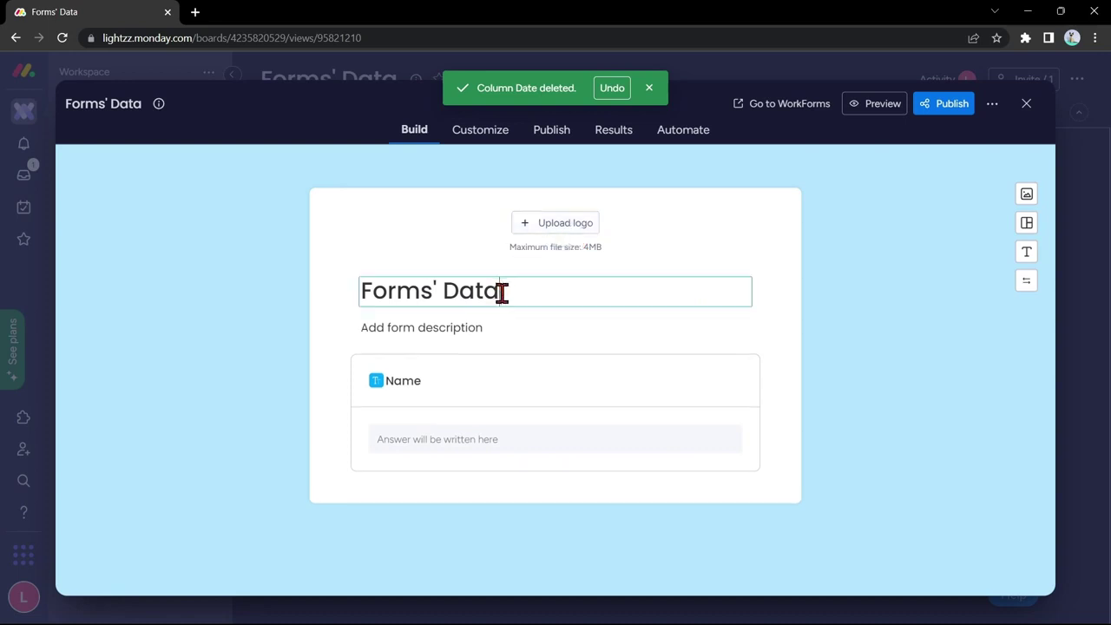
key("ctrl+a")
key("BackSpace")
type("Members' Perso")
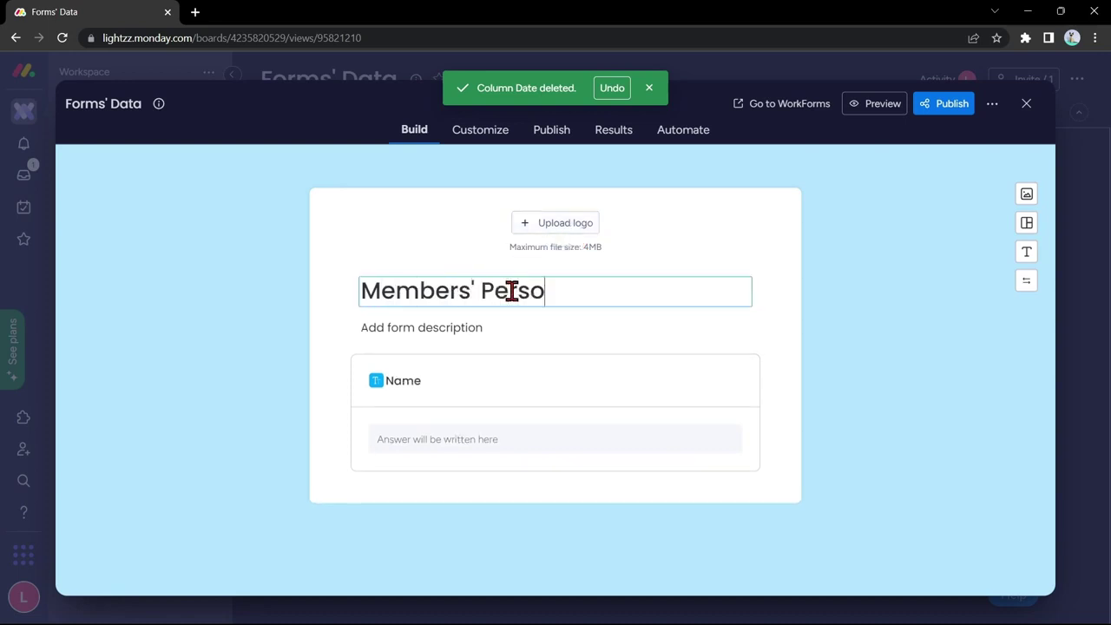
type("nal Info")
left_click(478, 325)
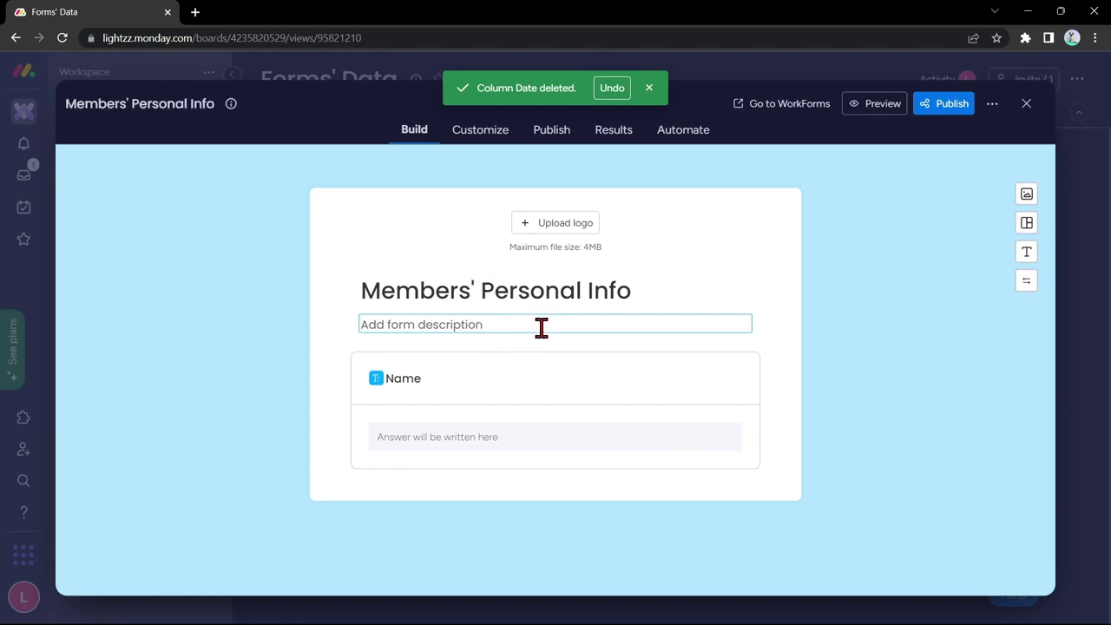
left_click(781, 443)
mouse_move(556, 410)
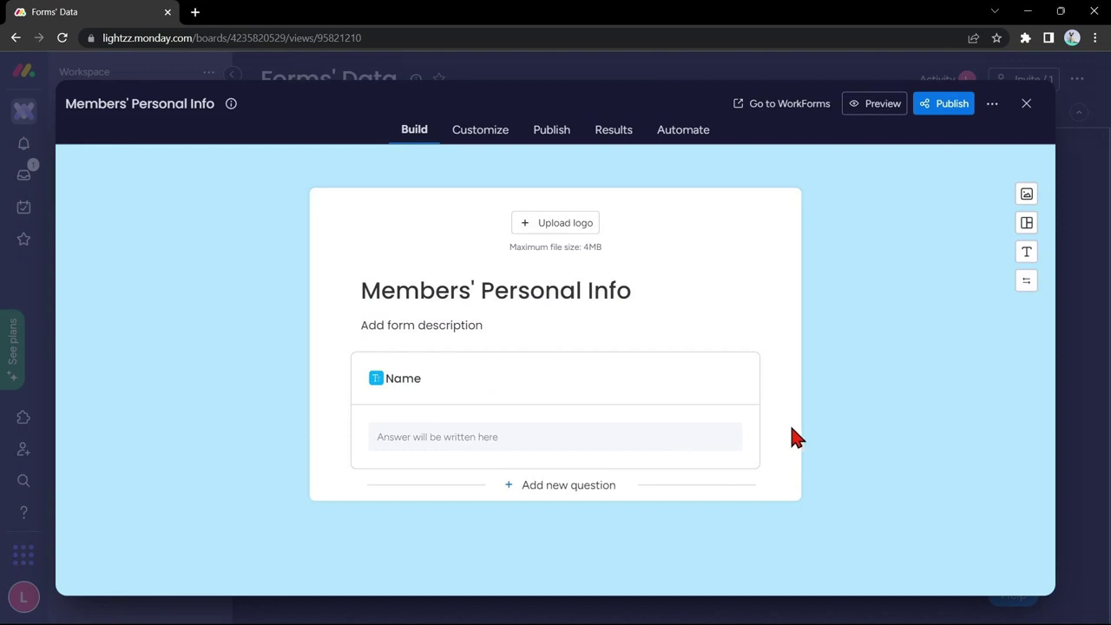
- Add an Email question titled "Email address" below Name
left_click(564, 491)
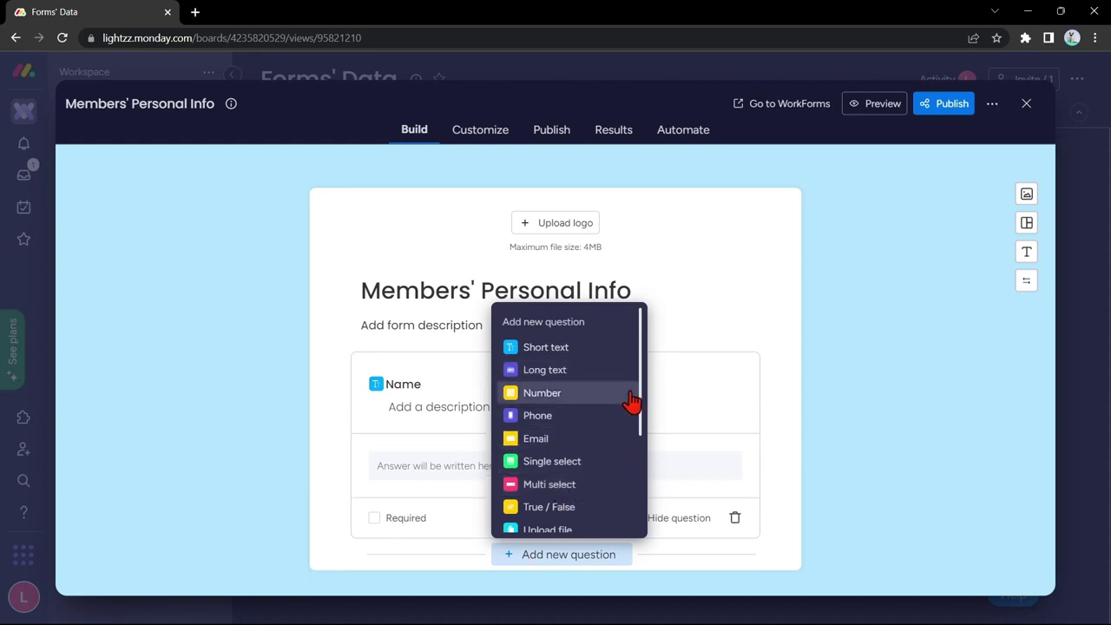
scroll(632, 360, "down", 1)
scroll(632, 360, "down", 2)
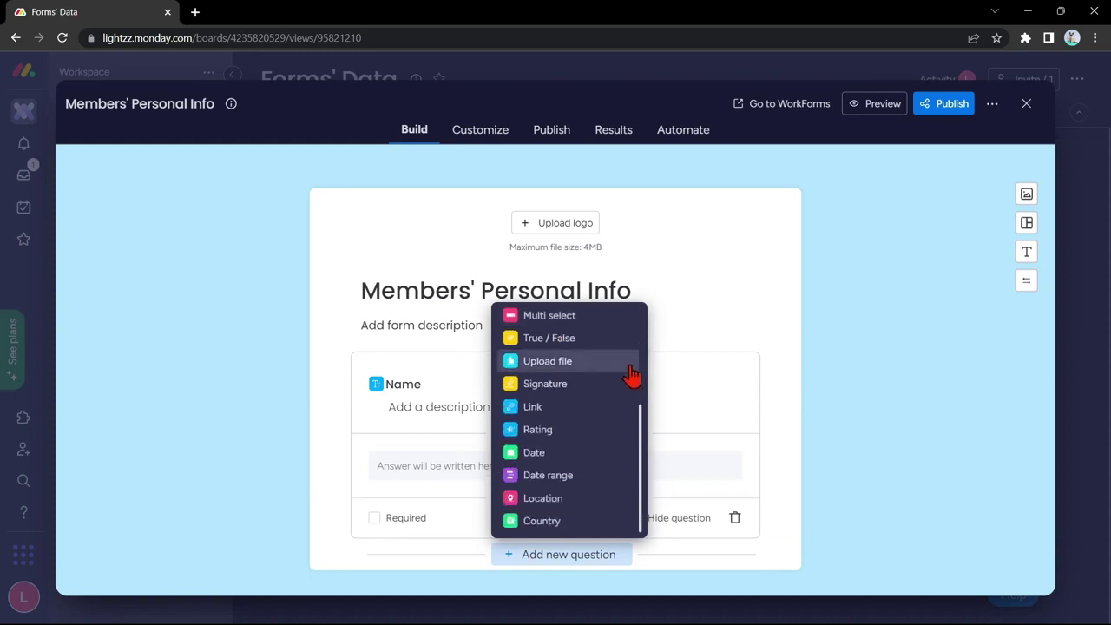
scroll(577, 391, "up", 2)
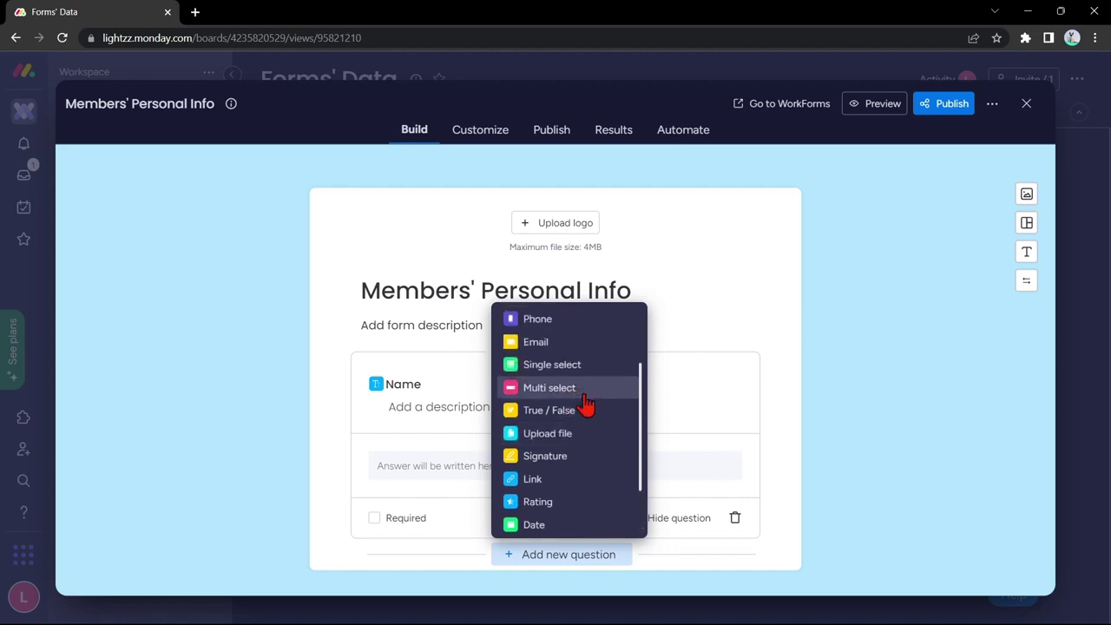
scroll(607, 445, "up", 2)
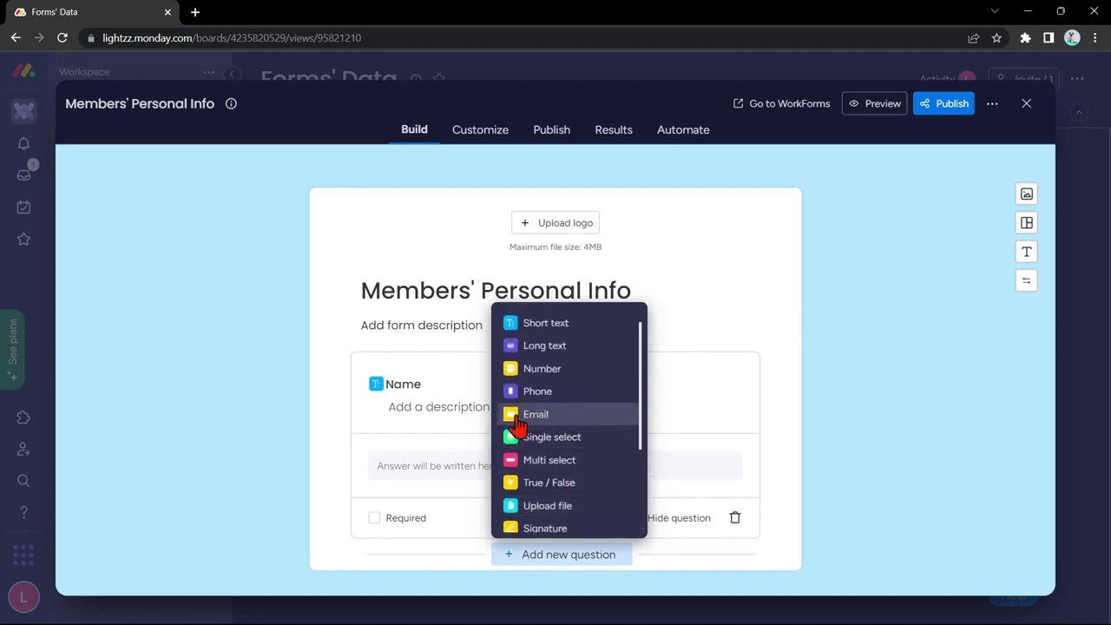
left_click(524, 418)
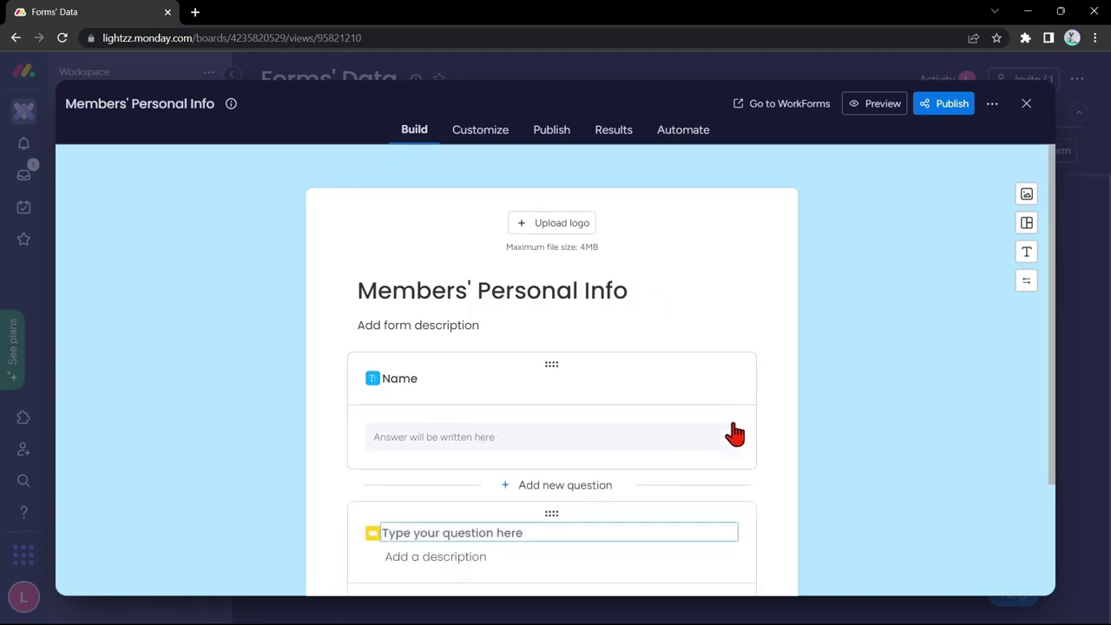
type("Email add")
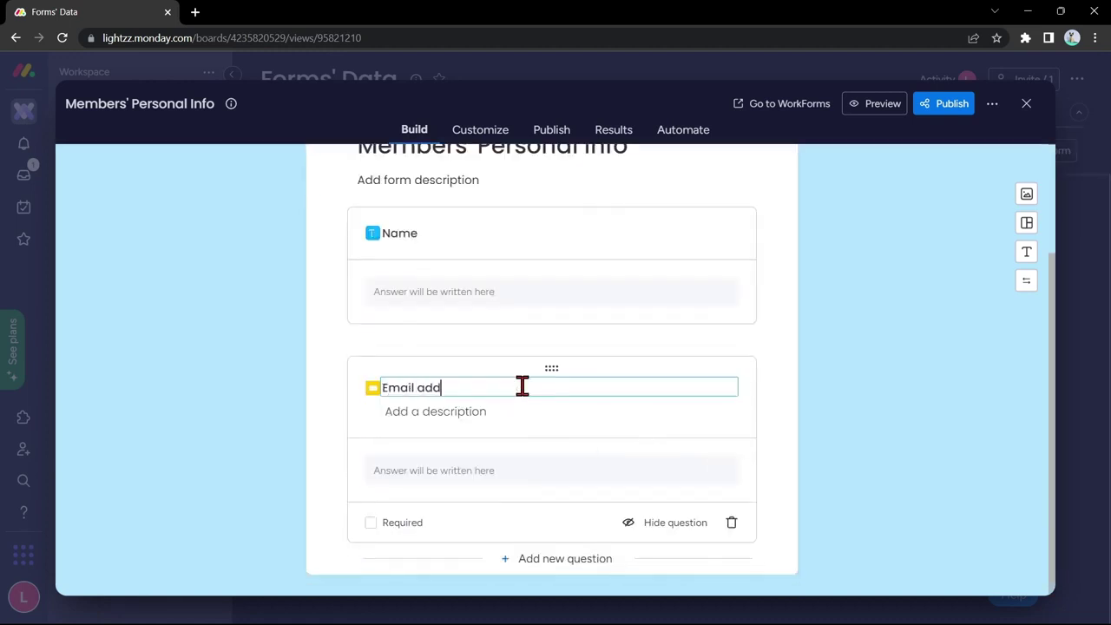
type("ress")
left_click(775, 380)
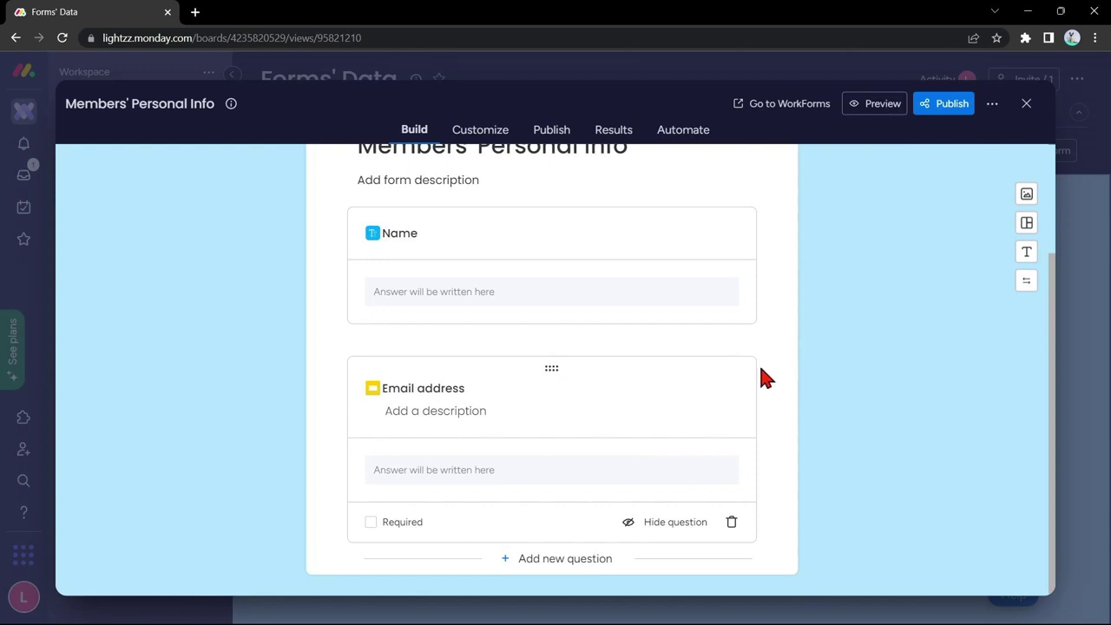
- Add a Phone question titled "Phone Number" below Email address
left_click(585, 563)
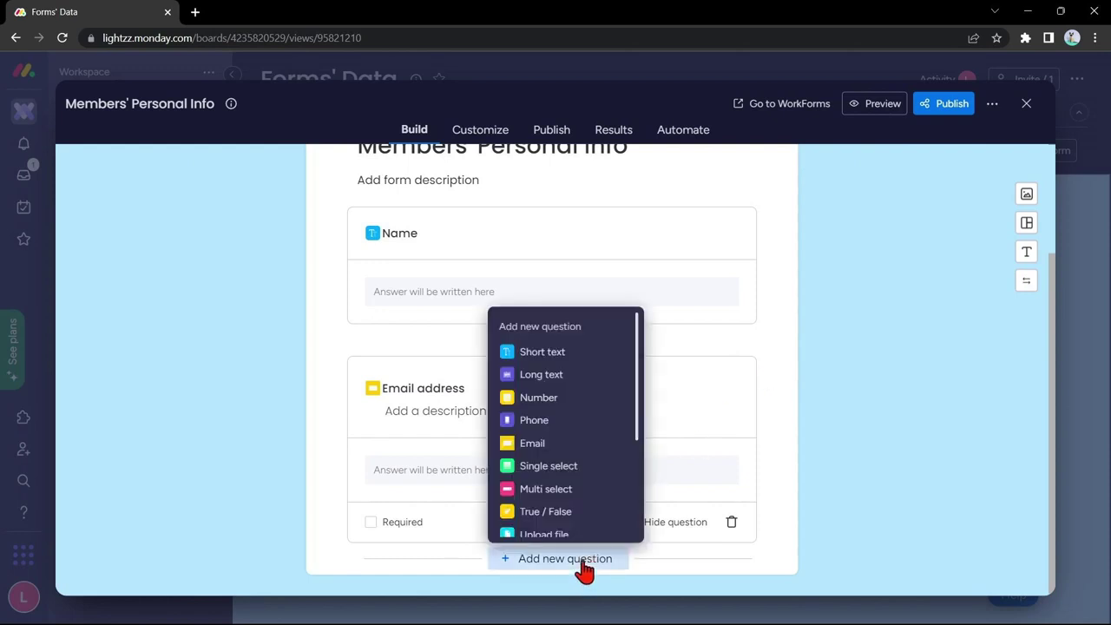
scroll(601, 455, "down", 3)
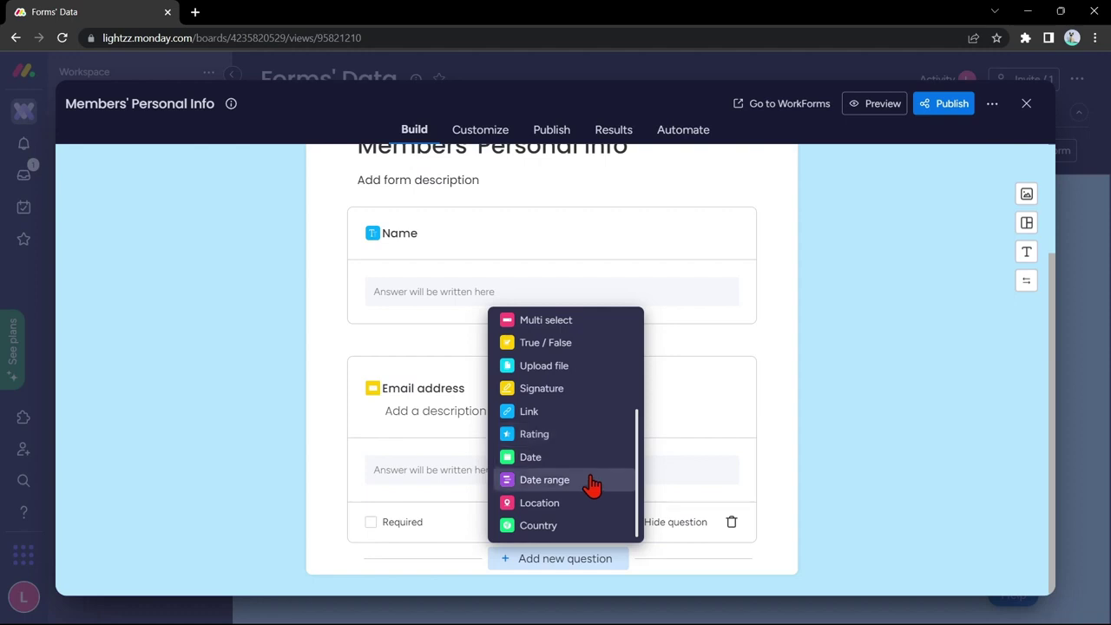
scroll(590, 451, "up", 2)
scroll(579, 412, "up", 2)
left_click(575, 399)
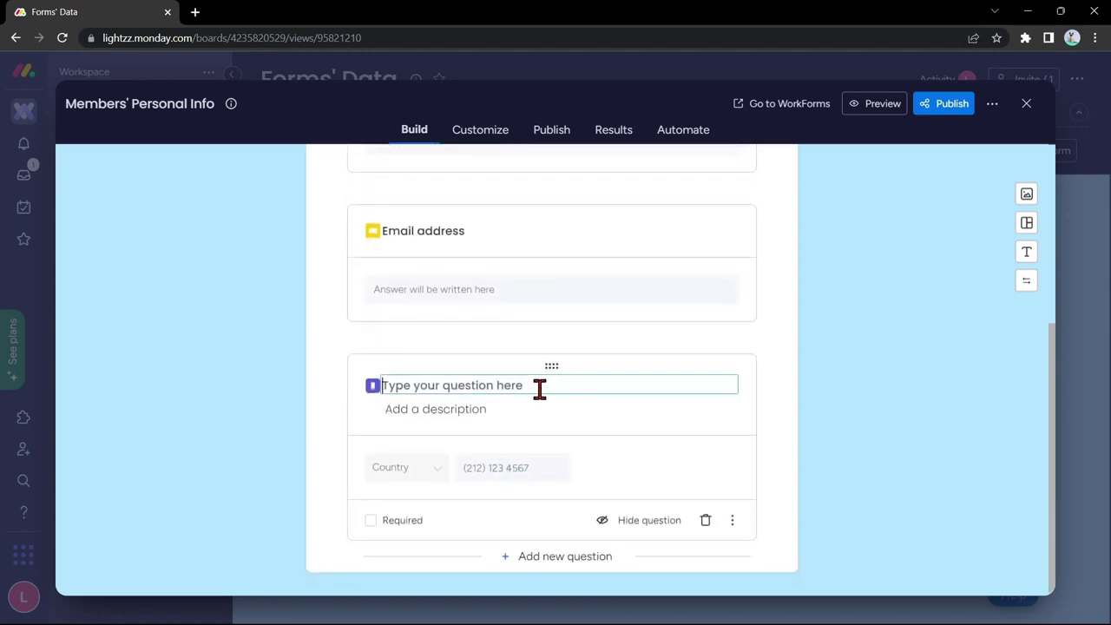
type("Phone Number")
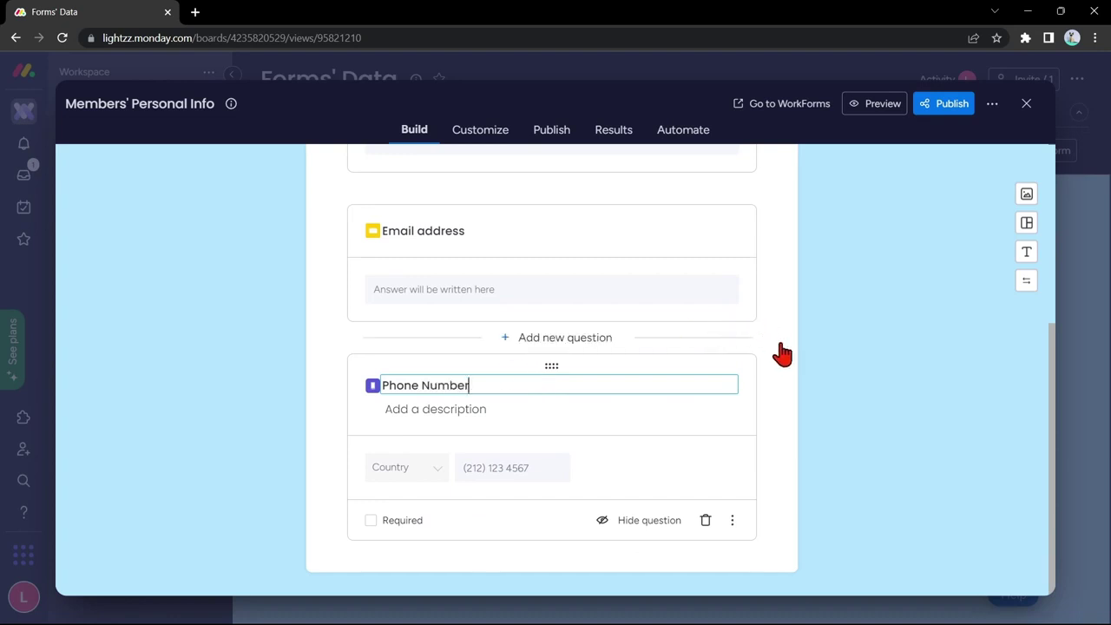
left_click(783, 351)
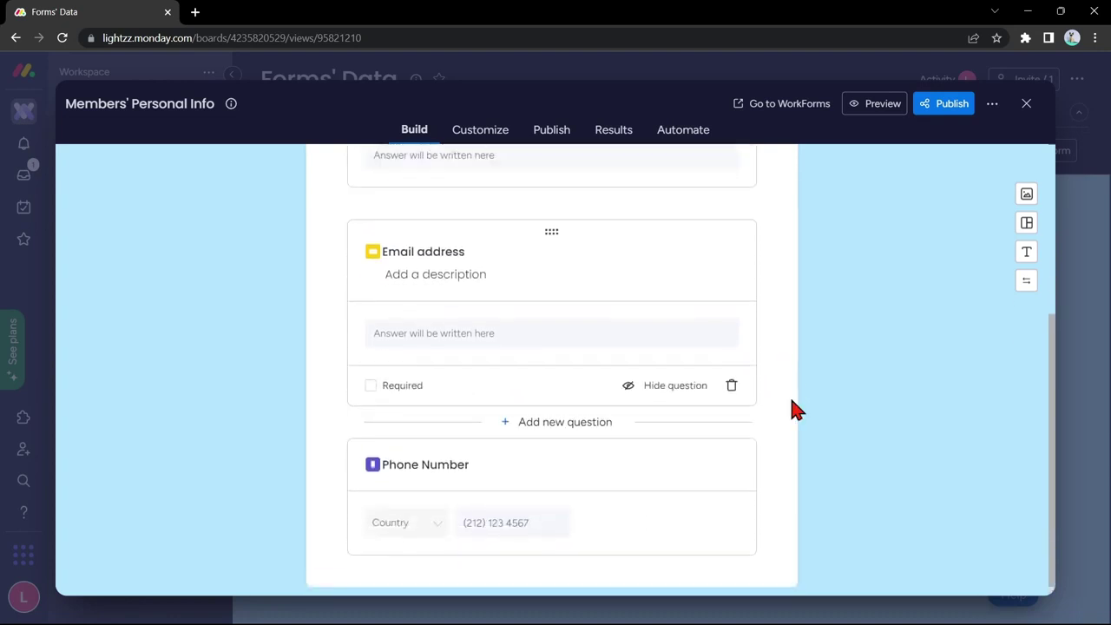
scroll(792, 402, "up", 5)
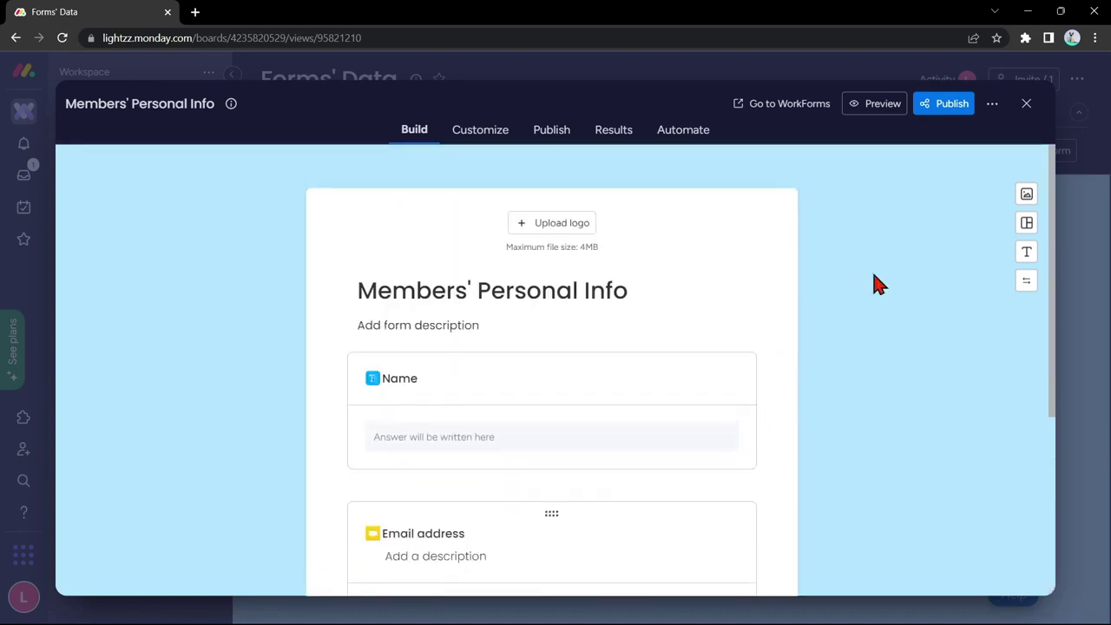
- Publish the form, copy its share link and open a new browser tab
left_click(942, 108)
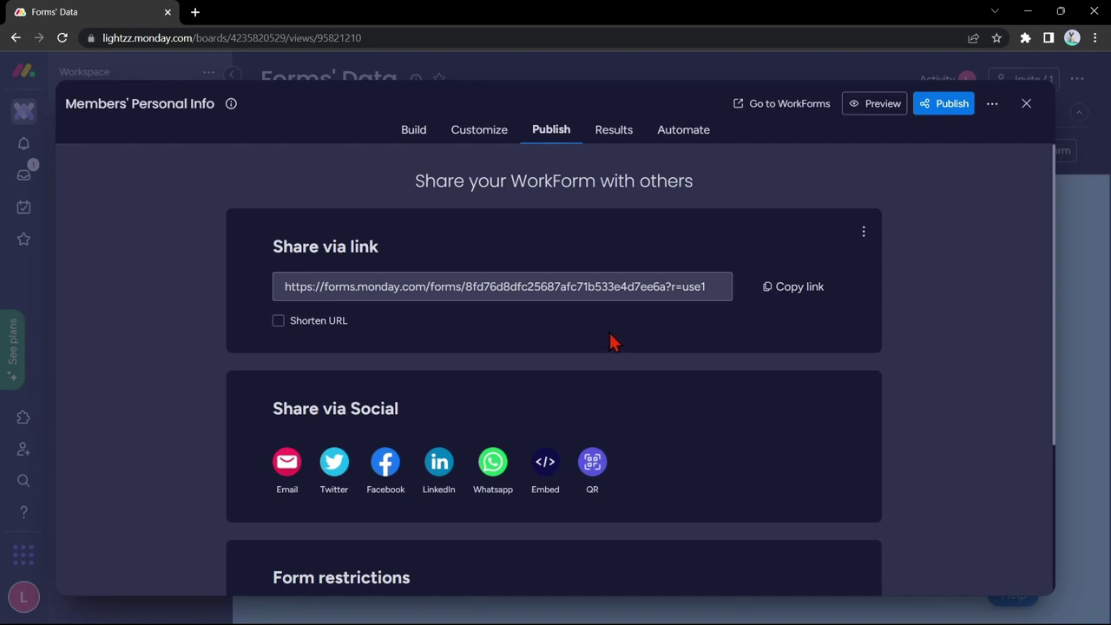
left_click(802, 288)
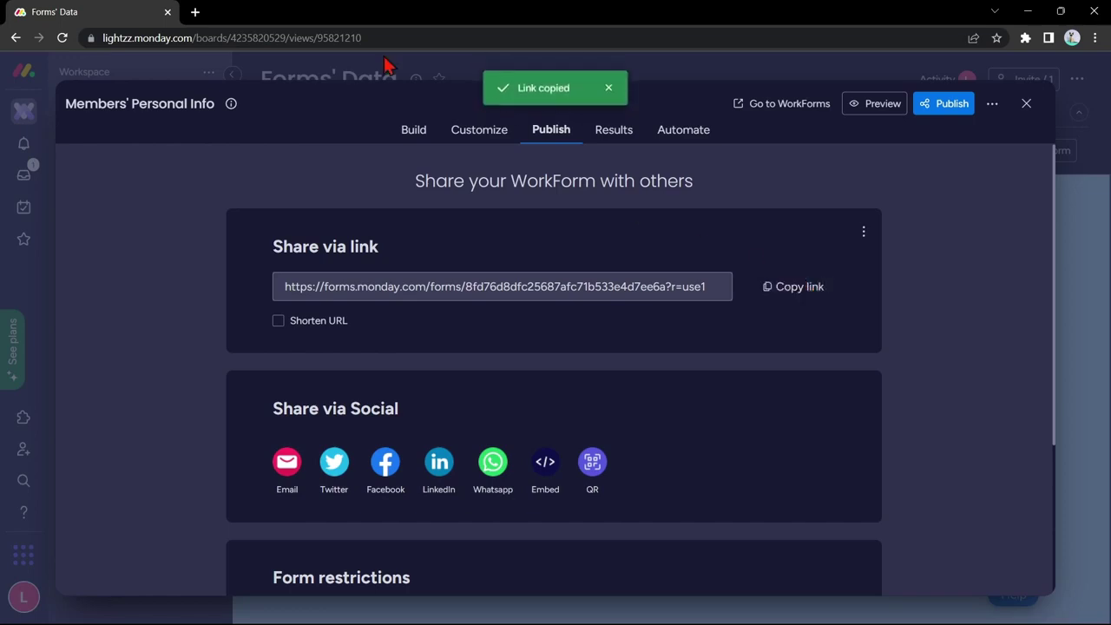
left_click(195, 11)
- Load the pasted form link and enter a test name and email address
key("ctrl+v")
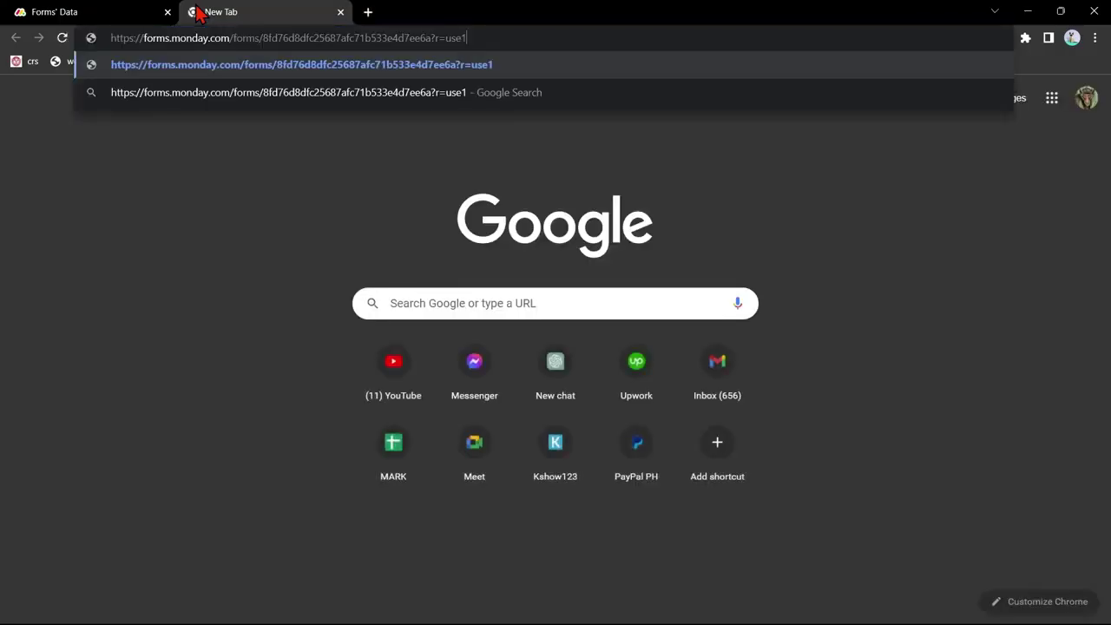
key("Return")
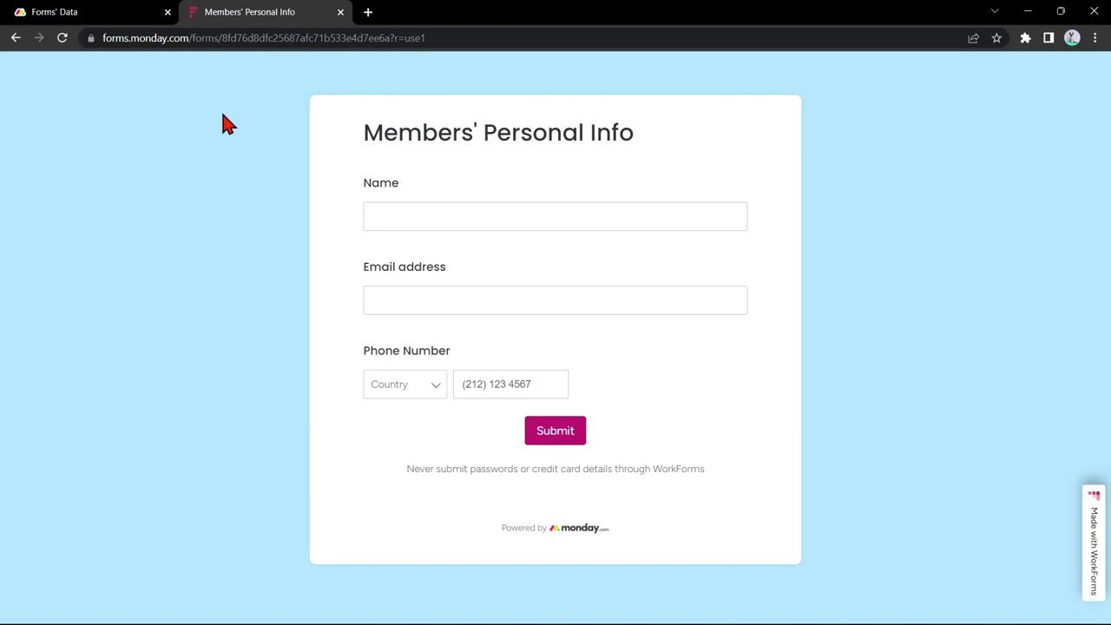
left_click(510, 213)
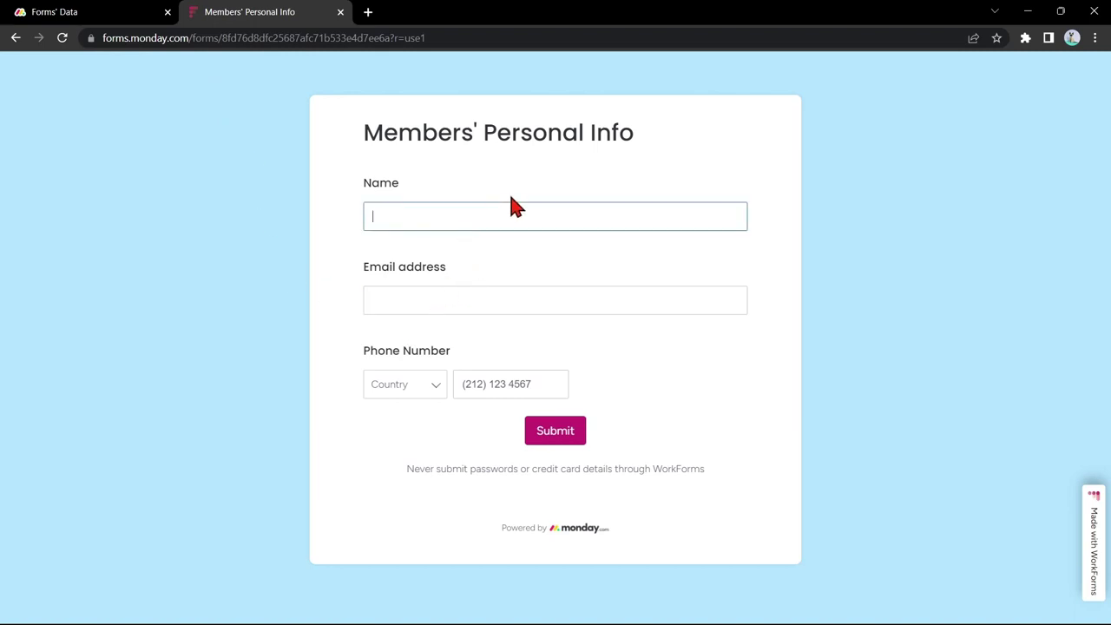
type("Maki")
left_click(498, 299)
- Enter a Philippines (+63) phone number, submit, and return to the Forms' Data tab
left_click(405, 383)
scroll(425, 453, "down", 5)
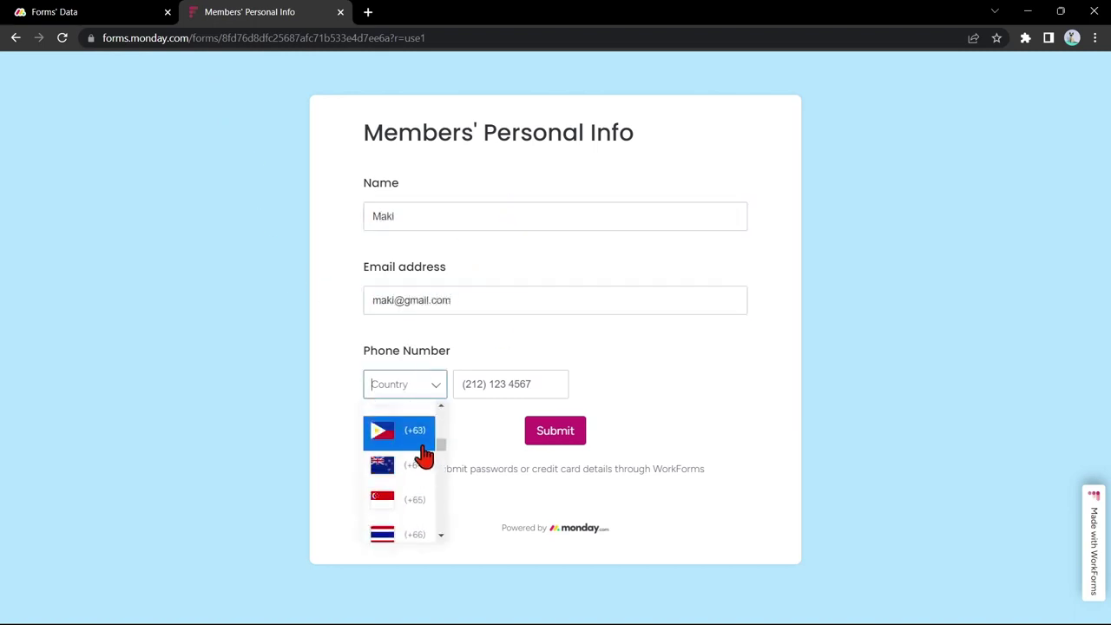
left_click(419, 429)
left_click(531, 388)
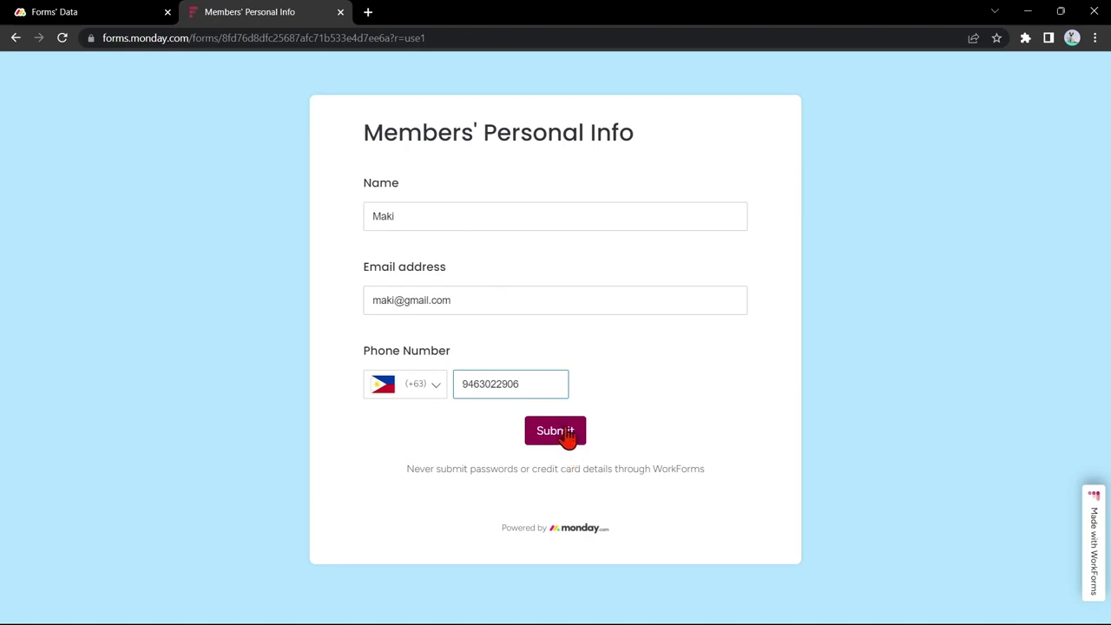
left_click(562, 431)
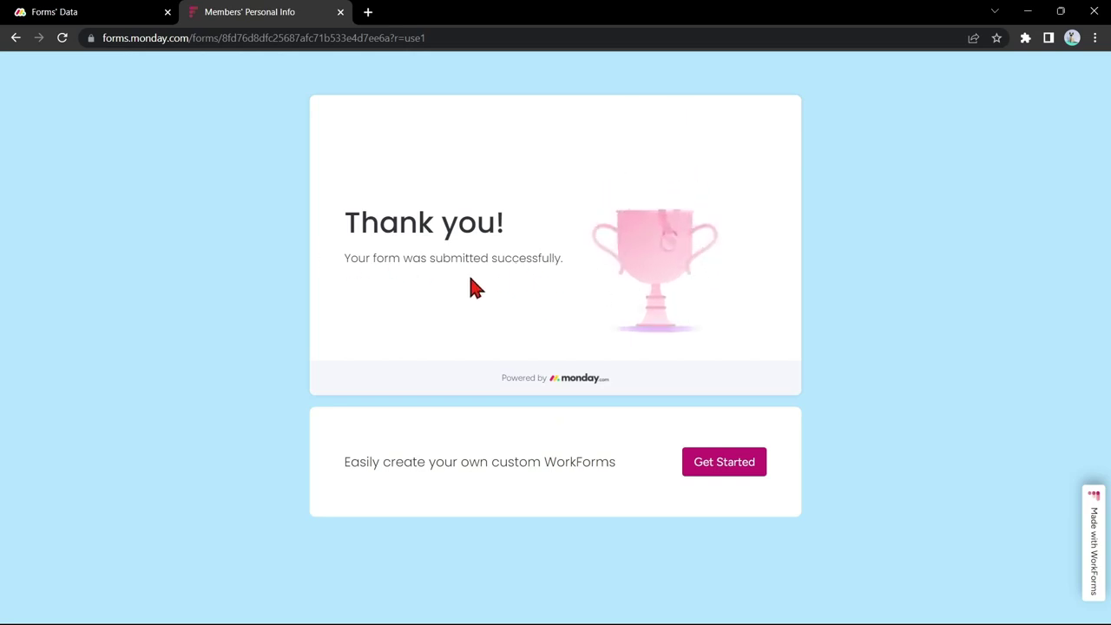
left_click(52, 11)
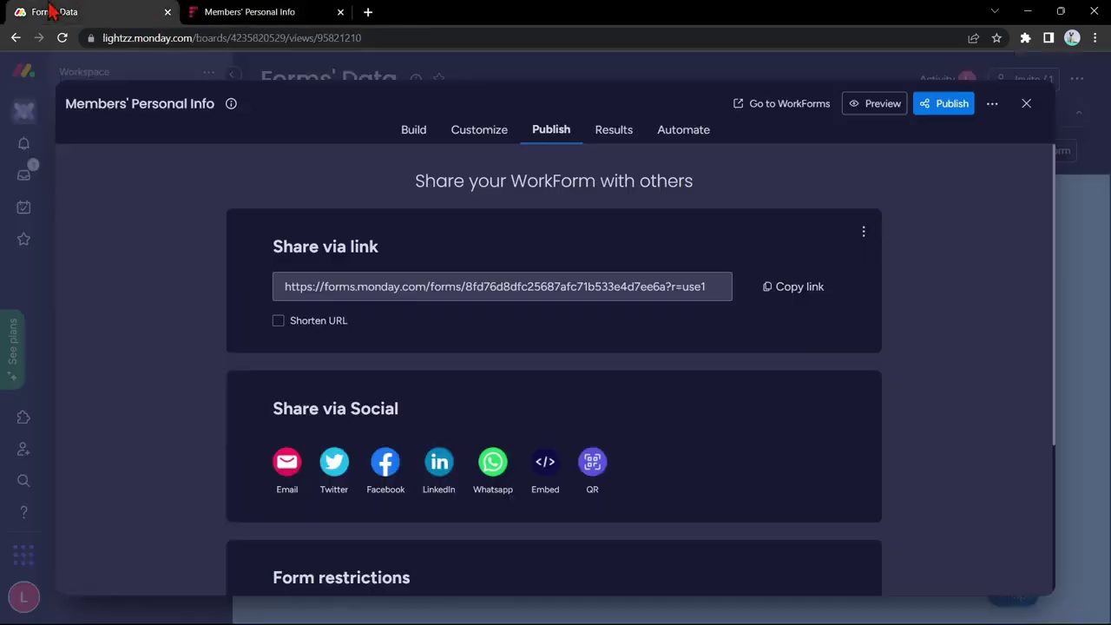
- Close the form editor and view the submitted response row in Main Table
left_click(1025, 103)
left_click(306, 113)
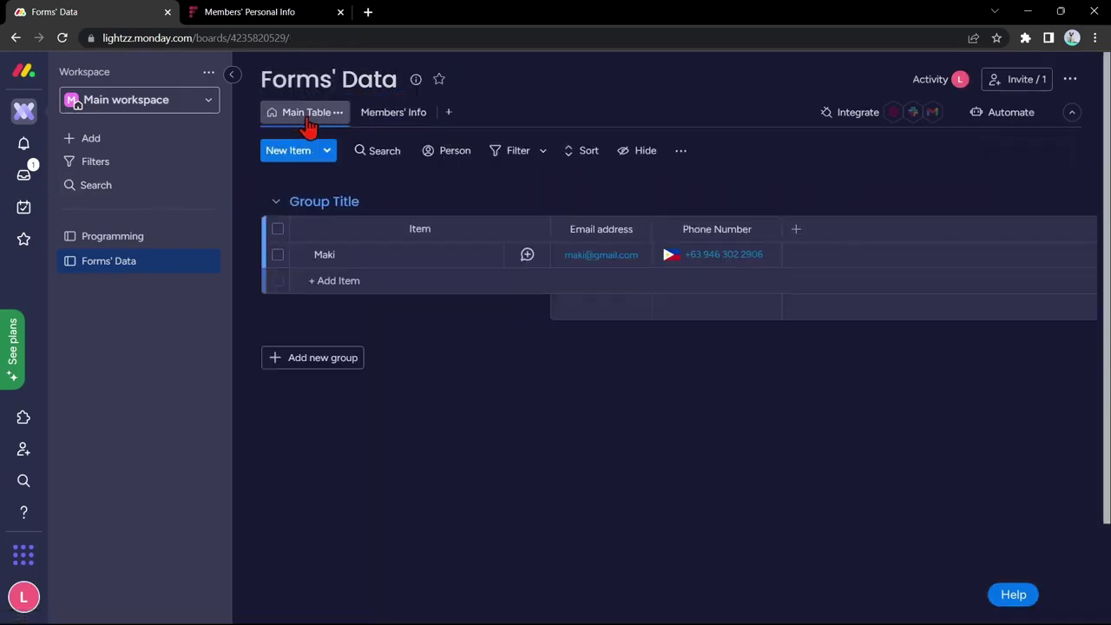